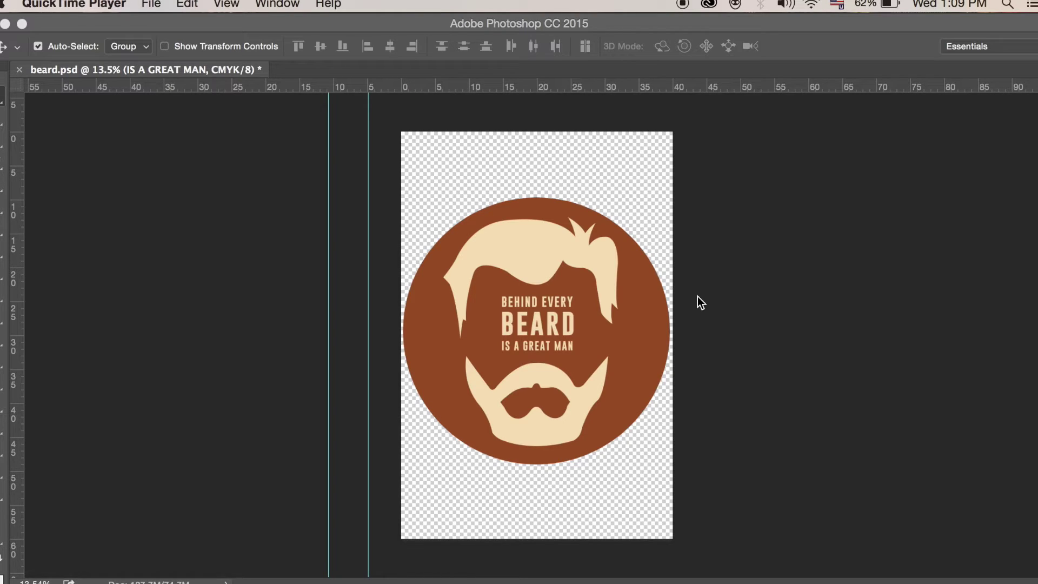
# Create a new 40 by 70 cm document at 300 pixels/inch in CMYK Color with a white background
pyautogui.click(225, 97)
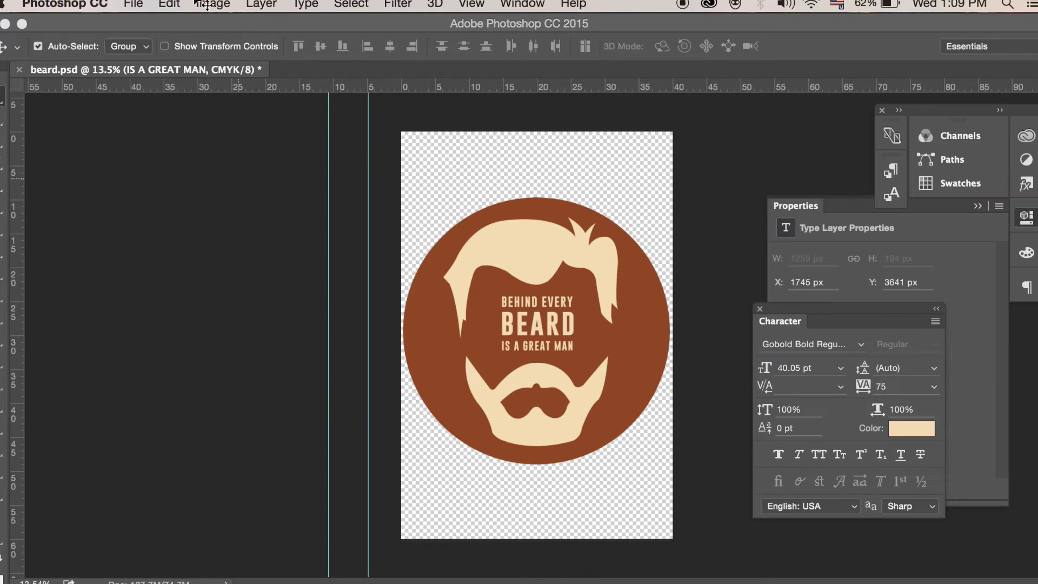
pyautogui.click(138, 3)
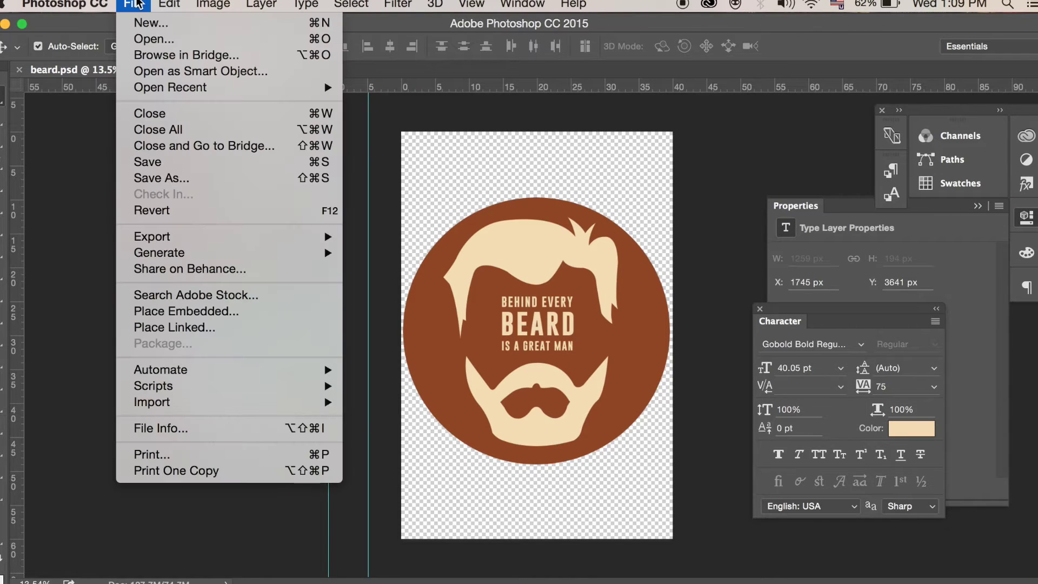
pyautogui.click(144, 24)
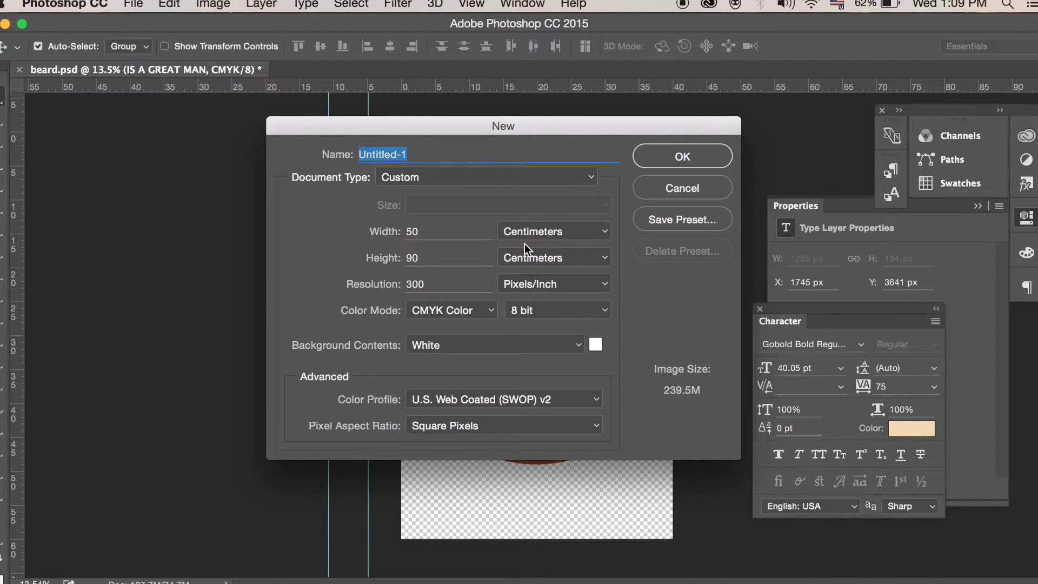
pyautogui.click(449, 231)
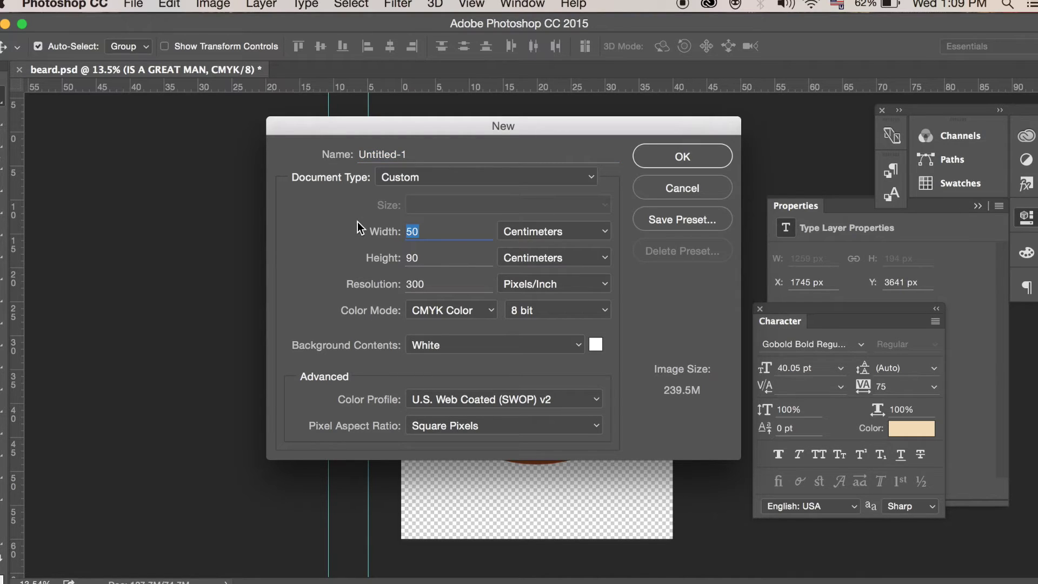
pyautogui.write('40')
pyautogui.press('Tab')
pyautogui.write('70')
pyautogui.click(713, 160)
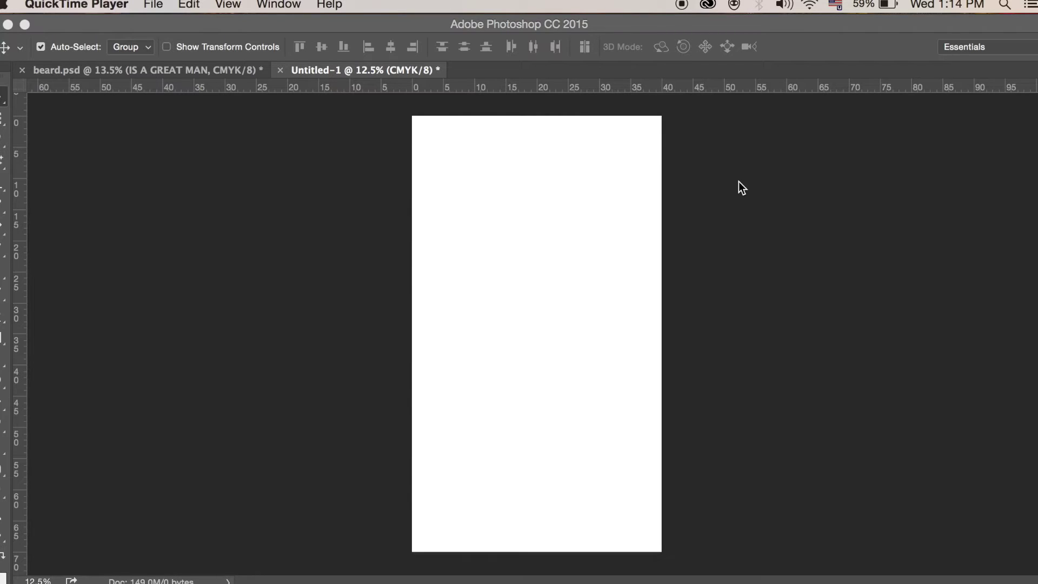
# Add a new layer named "background" with 0% opacity
pyautogui.click(738, 183)
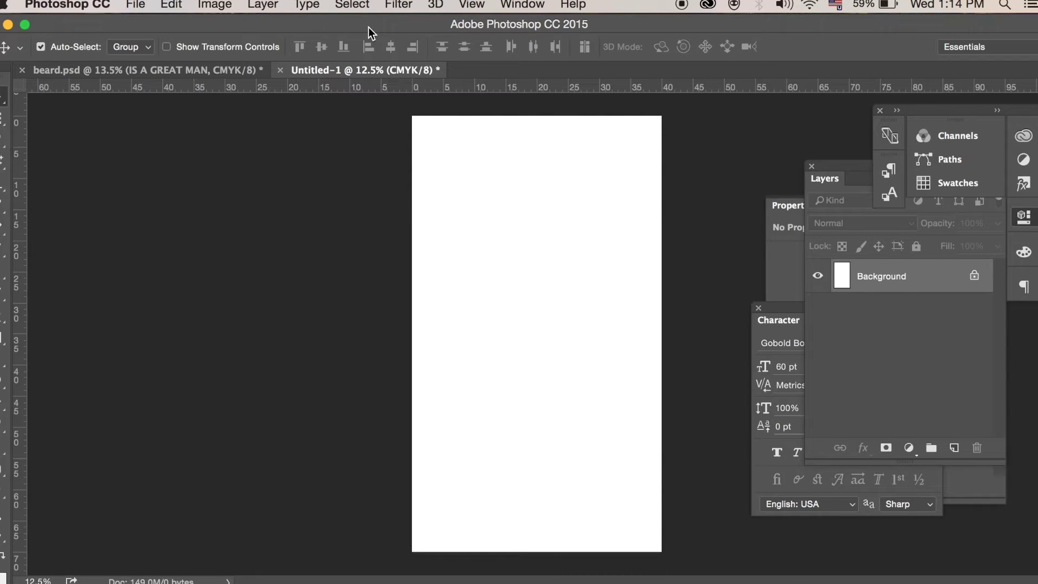
pyautogui.click(263, 4)
pyautogui.moveTo(270, 28)
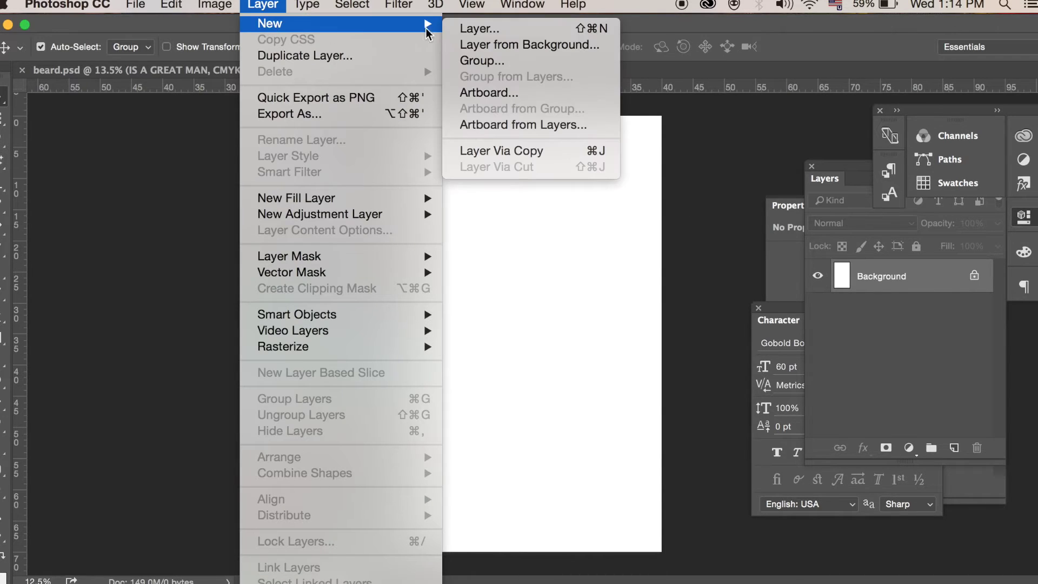
pyautogui.click(454, 30)
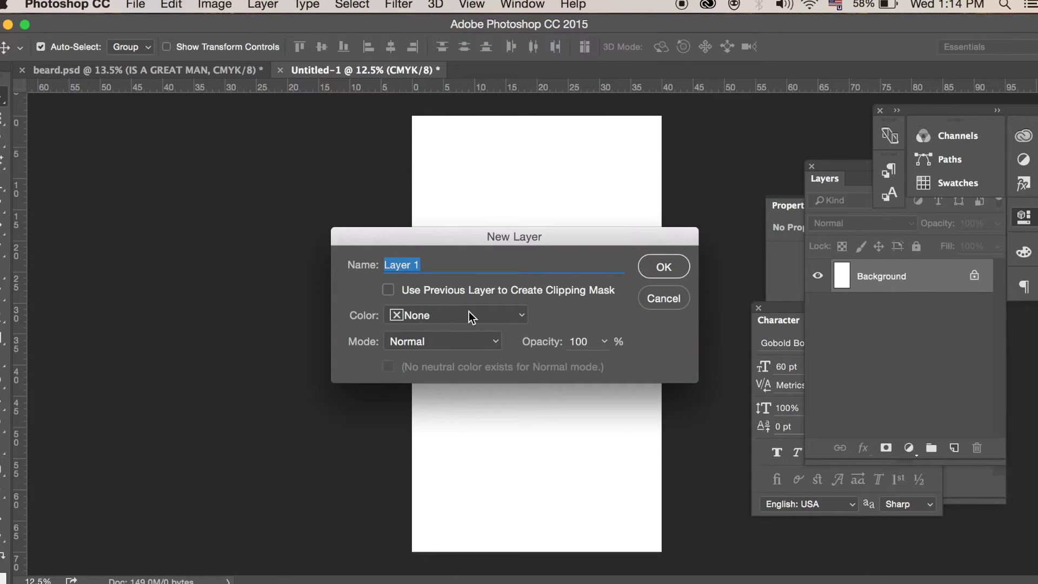
pyautogui.click(468, 313)
pyautogui.click(577, 313)
pyautogui.click(605, 340)
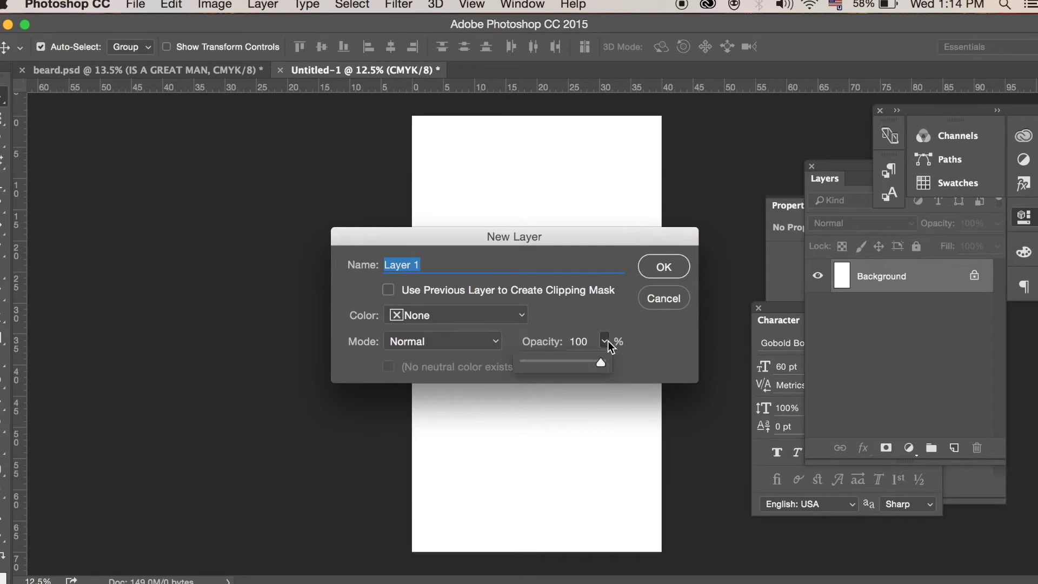
pyautogui.moveTo(598, 363); pyautogui.dragTo(508, 357)
pyautogui.write('background')
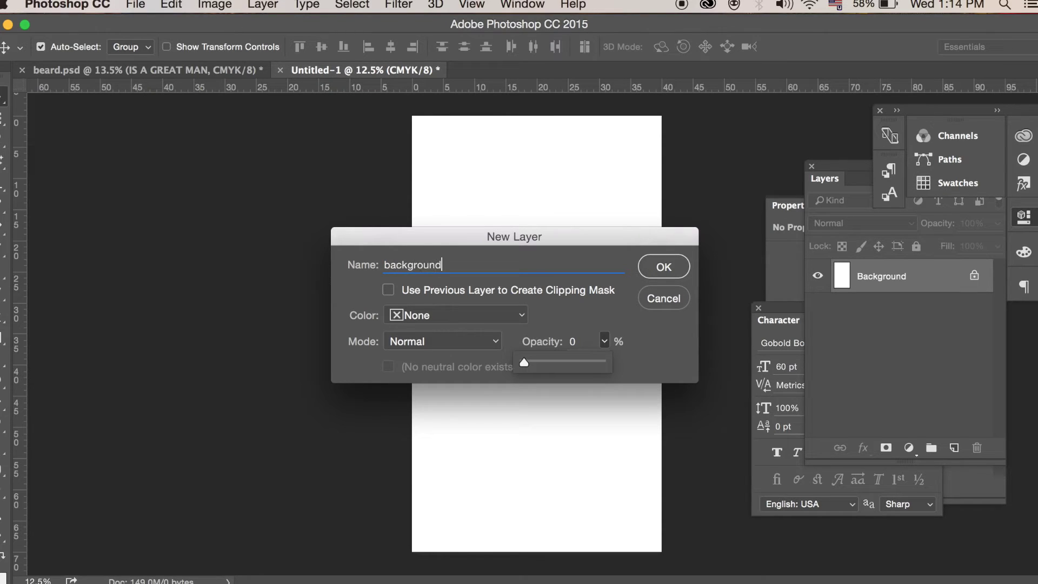
pyautogui.click(676, 267)
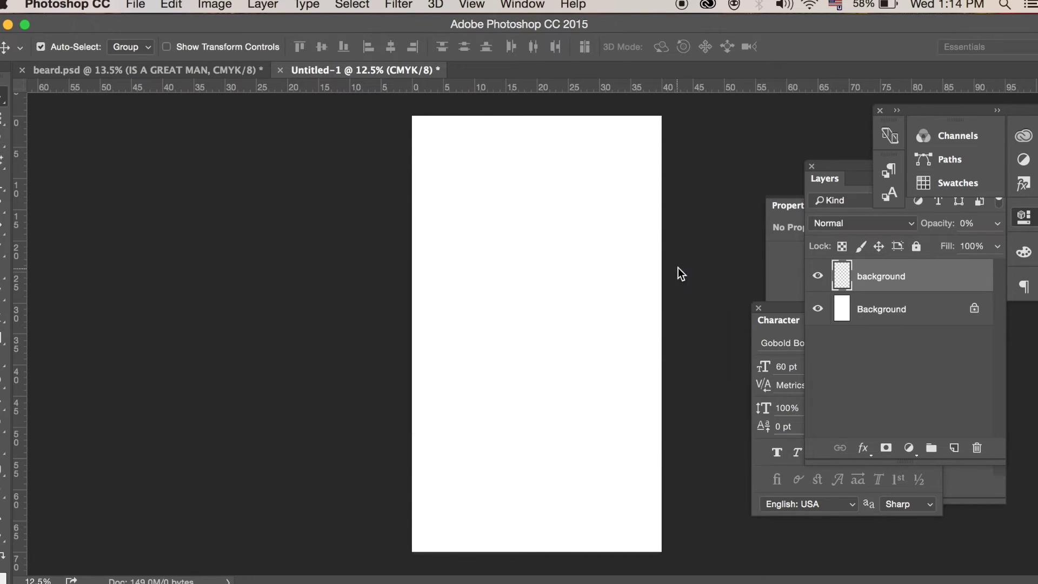
# Convert the locked white Background layer to a regular layer and delete it
pyautogui.click(879, 311)
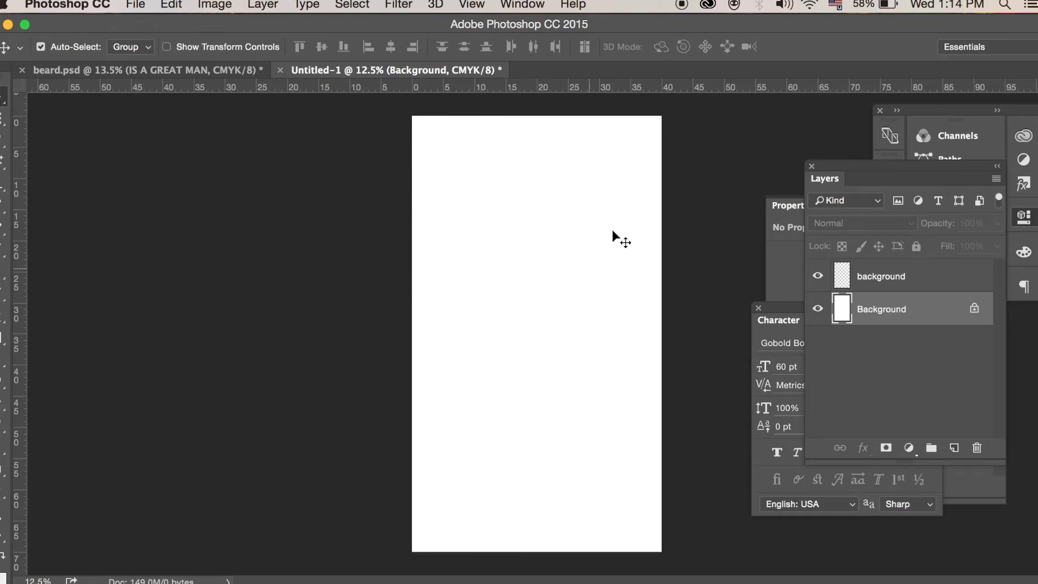
pyautogui.doubleClick(869, 311)
pyautogui.click(661, 264)
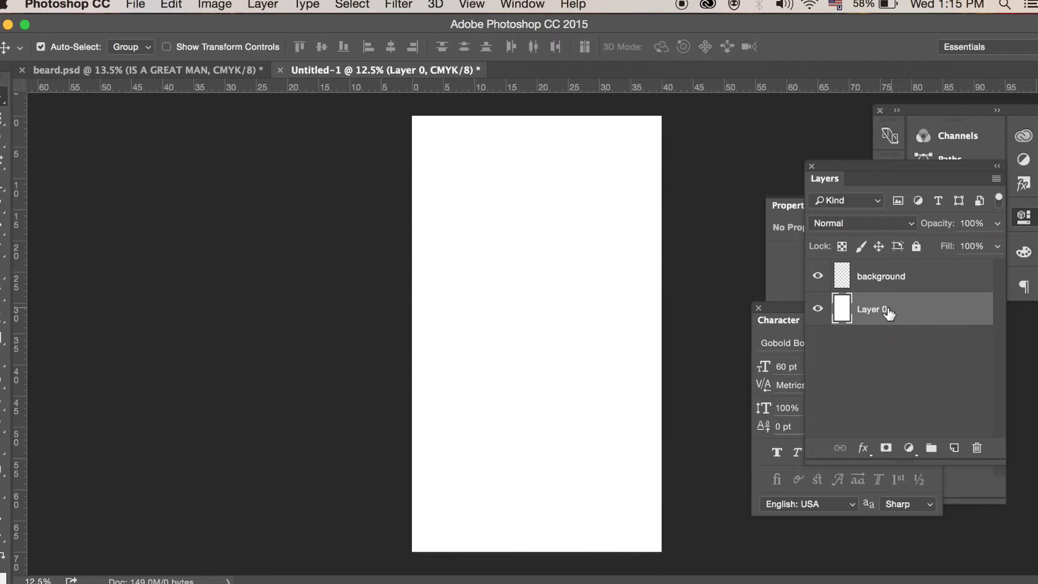
pyautogui.moveTo(879, 310); pyautogui.dragTo(981, 450)
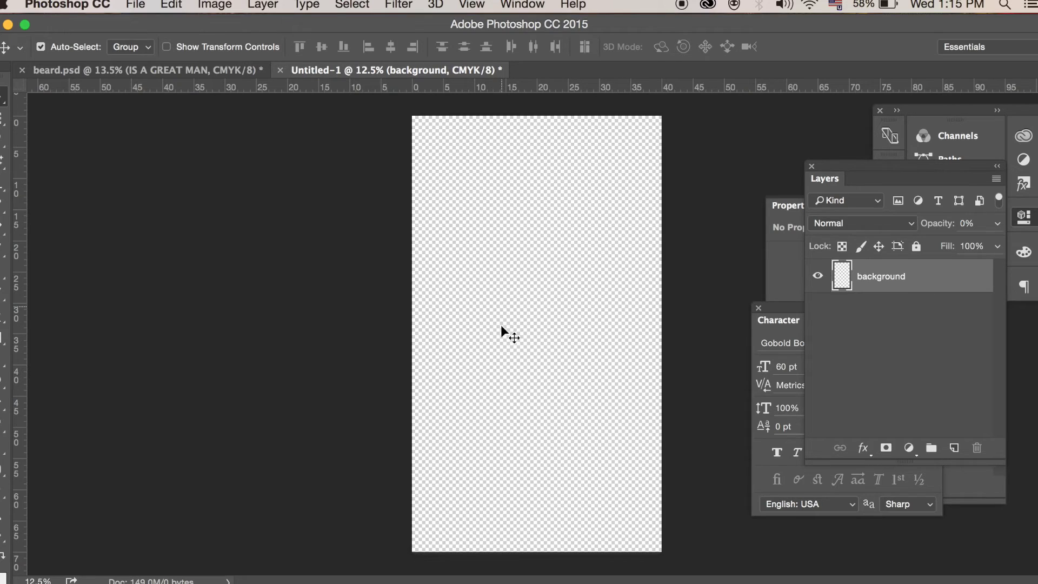
# In beard.psd, rasterize the three text layers BEARD, IS A GREAT MAN and BEHIND EVERY
pyautogui.click(223, 71)
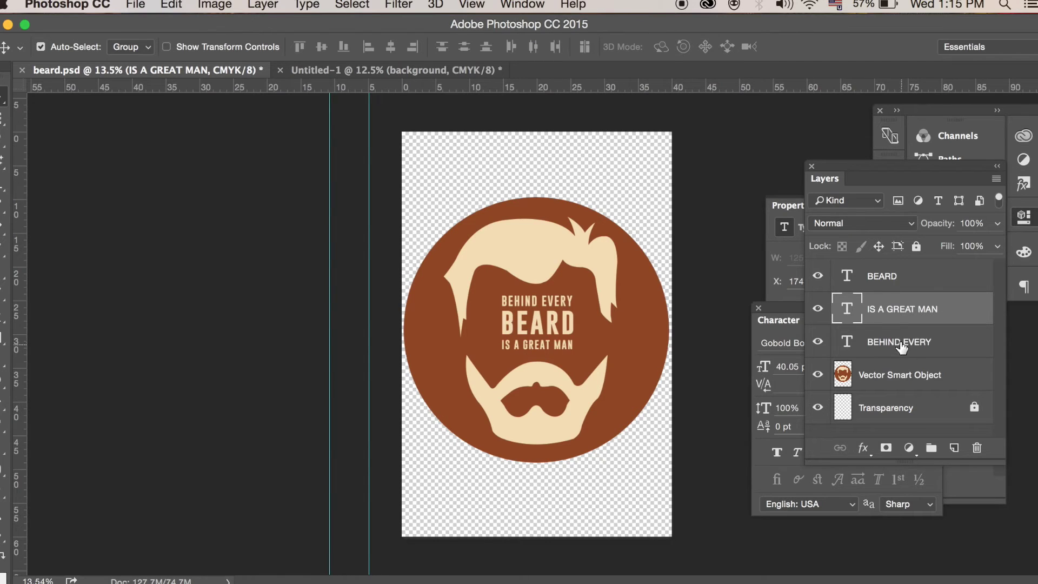
pyautogui.click(881, 277)
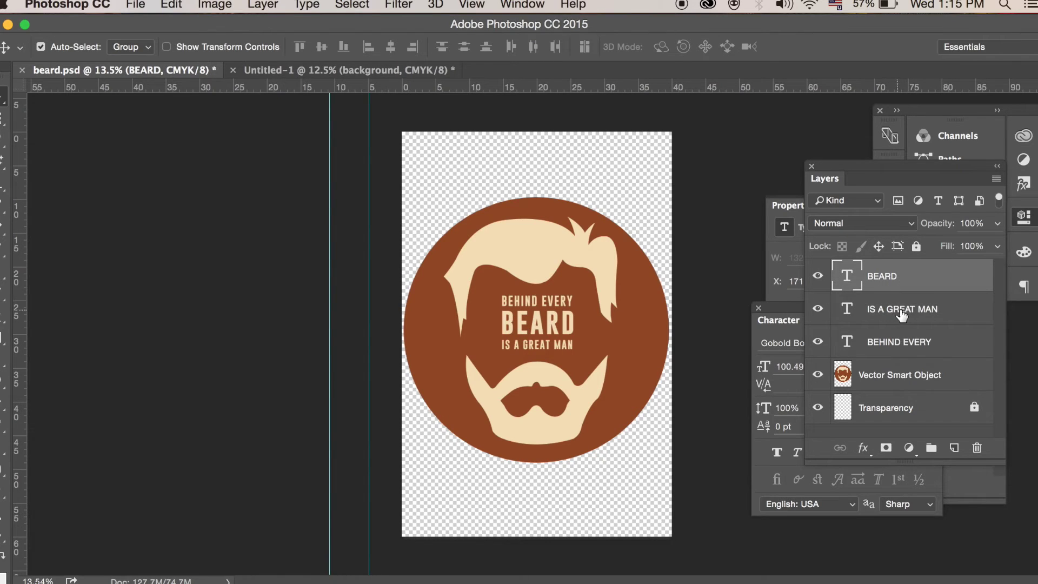
pyautogui.keyDown('shift'); pyautogui.click(897, 346); pyautogui.keyUp('shift')
pyautogui.rightClick(897, 341)
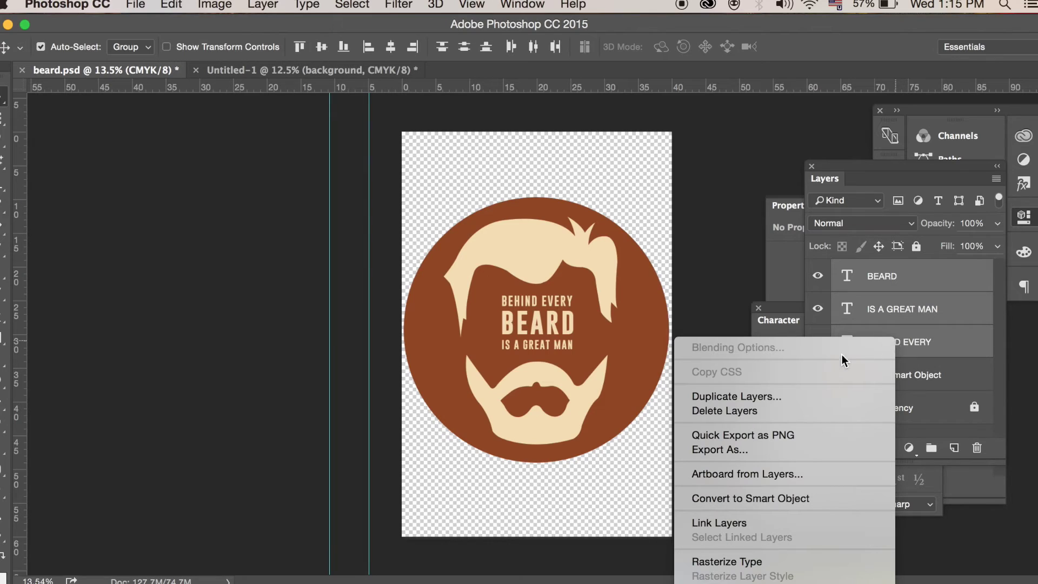
pyautogui.click(780, 562)
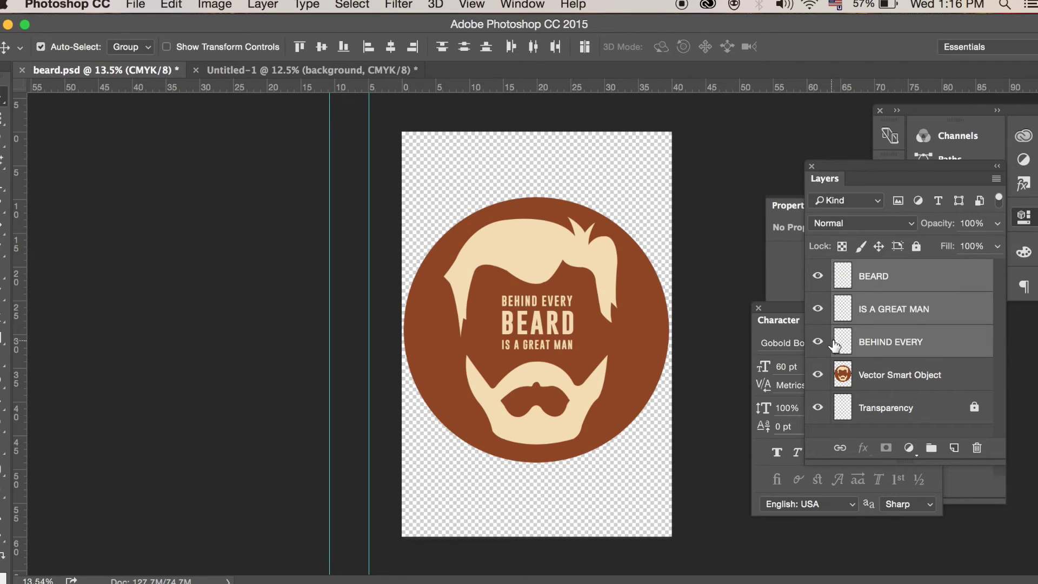
# Merge the three rasterized text layers with the Vector Smart Object layer into one layer
pyautogui.click(894, 373)
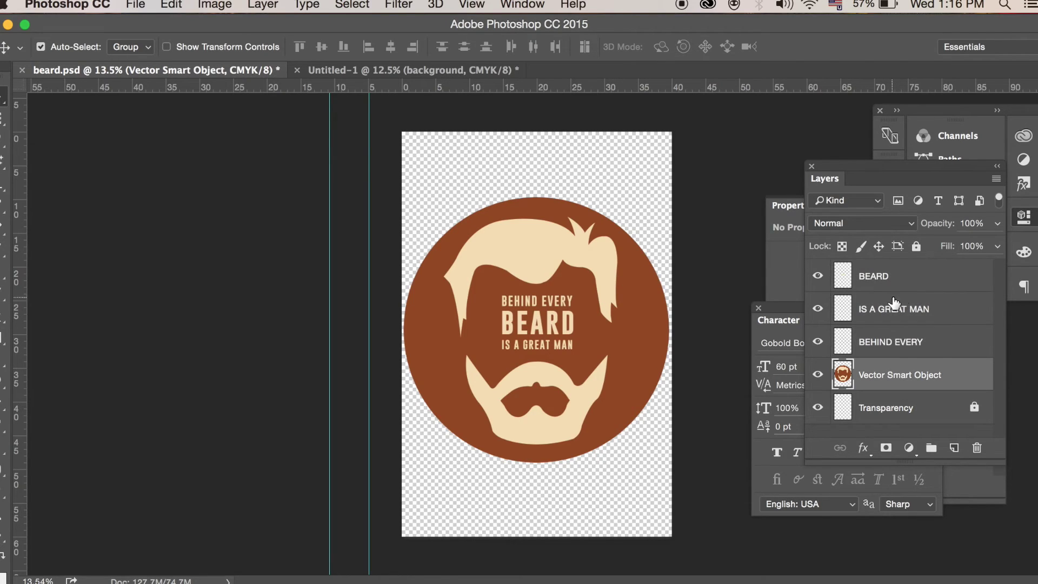
pyautogui.keyDown('shift'); pyautogui.click(907, 276); pyautogui.keyUp('shift')
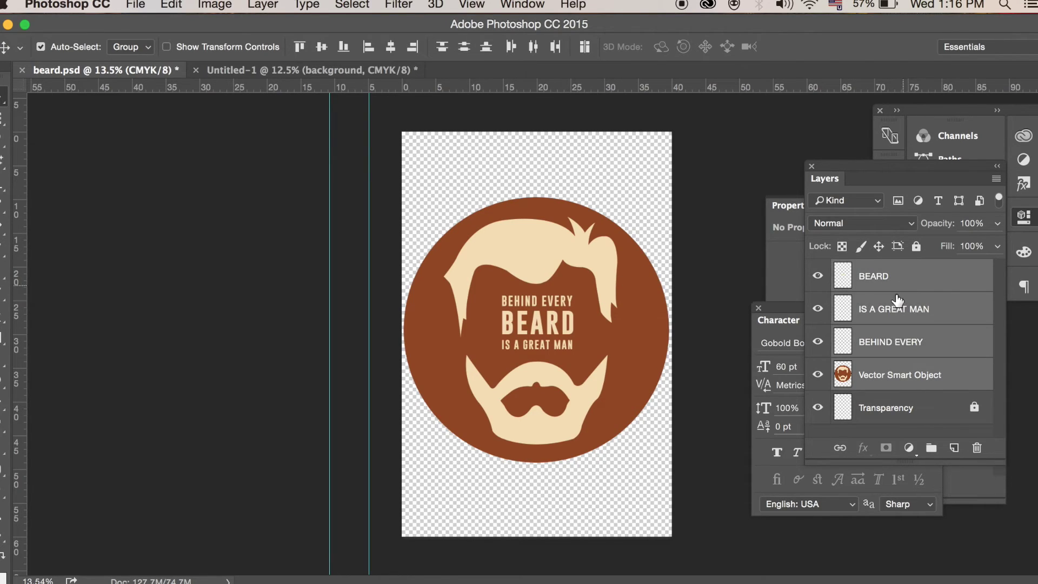
pyautogui.rightClick(918, 371)
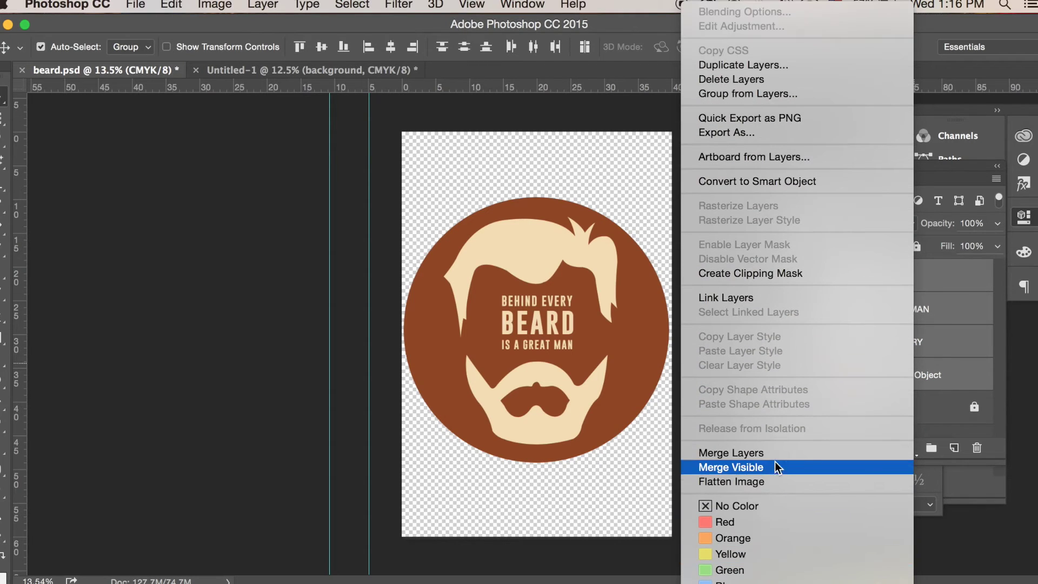
pyautogui.click(779, 444)
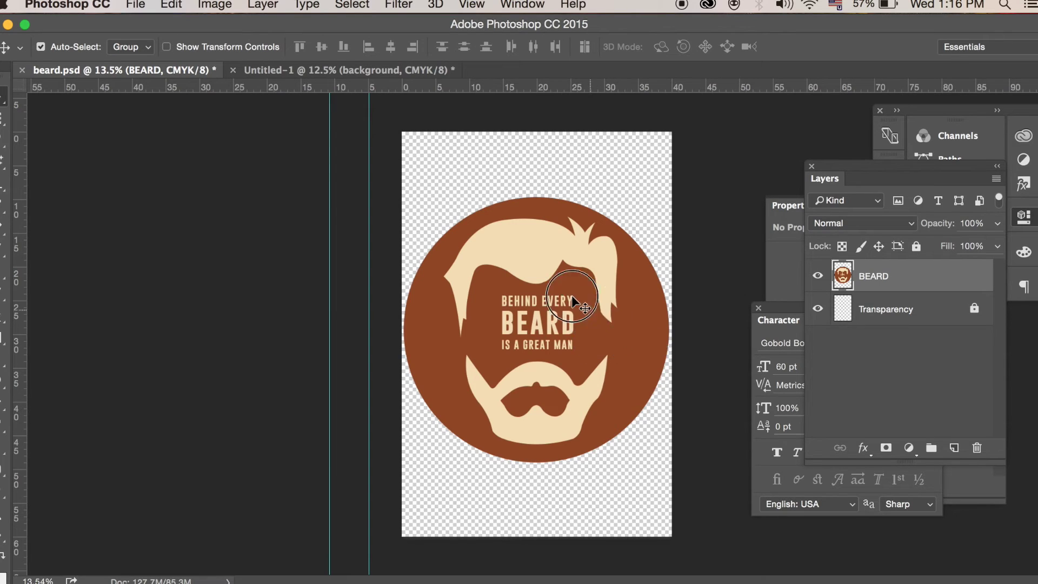
# Reposition the merged beard artwork with the Move tool so its circle sits centred within the canvas width
pyautogui.moveTo(598, 337)
pyautogui.mouseDown()
pyautogui.moveTo(579, 318)
pyautogui.moveTo(592, 332)
pyautogui.mouseUp()
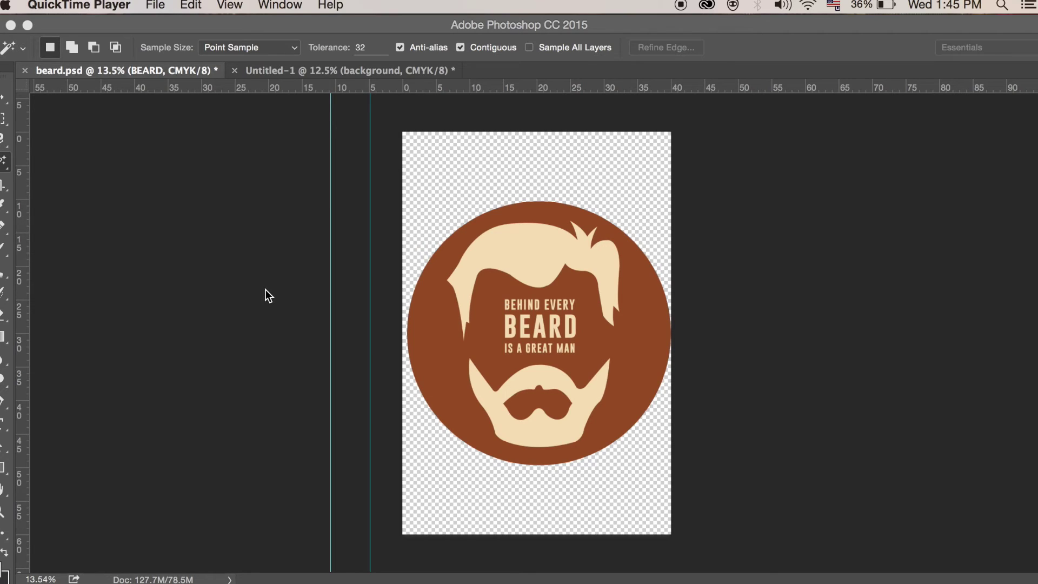
pyautogui.click(265, 290)
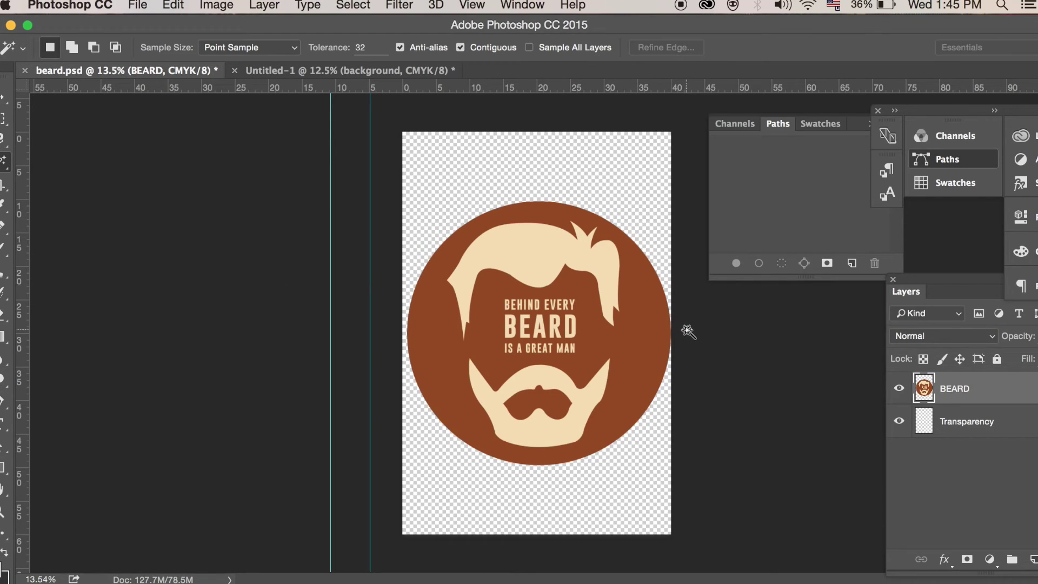
pyautogui.press('v')
pyautogui.moveTo(585, 328)
pyautogui.mouseDown()
pyautogui.moveTo(598, 338)
pyautogui.moveTo(587, 335)
pyautogui.mouseUp()
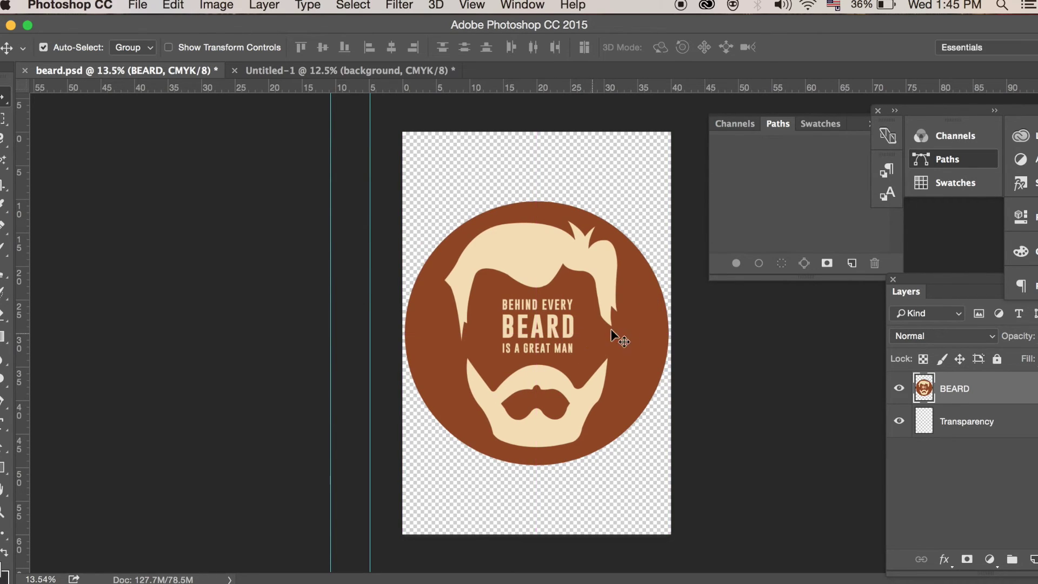
# Merge the BEARD layer with the Transparency layer
pyautogui.click(982, 429)
pyautogui.rightClick(982, 428)
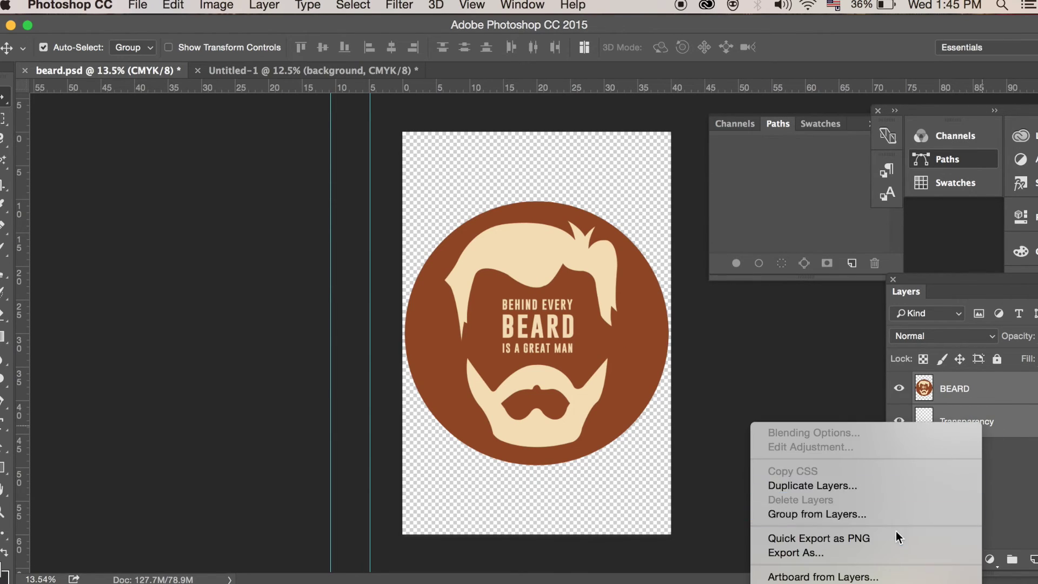
pyautogui.scroll(-10, 876, 530)
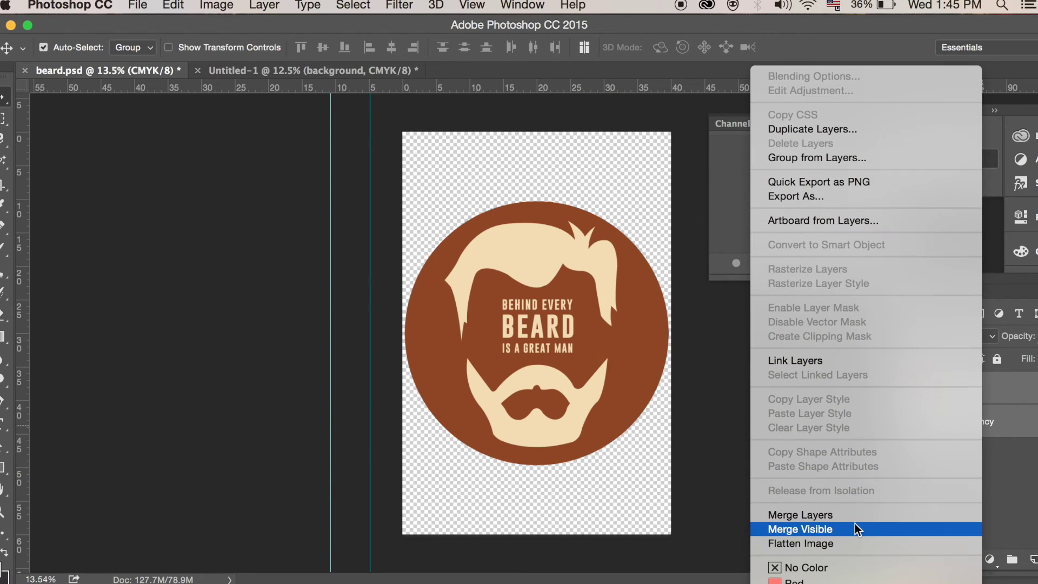
pyautogui.click(858, 514)
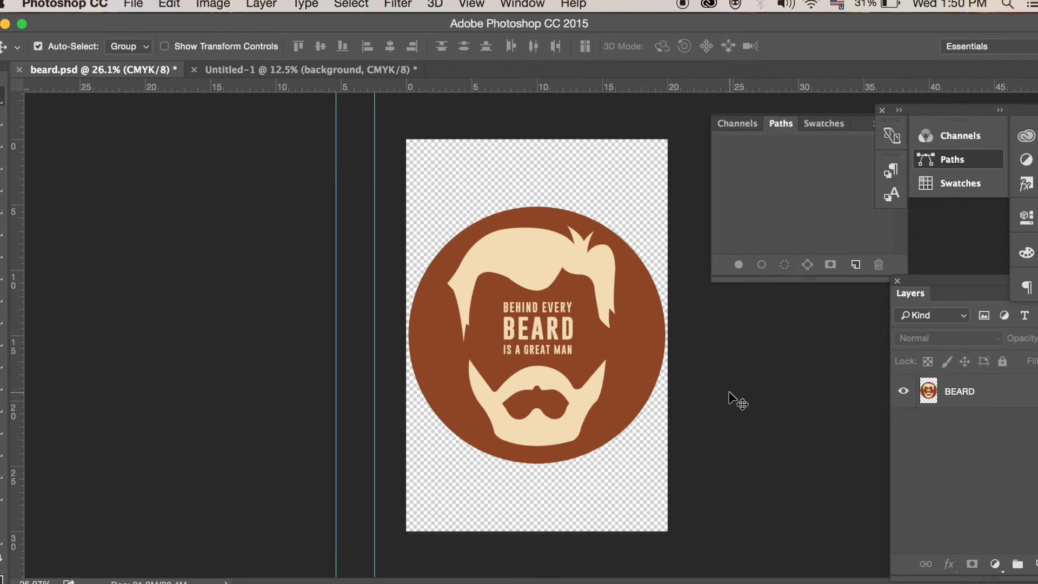
# Start a Save for Web export of the merged beard artwork
pyautogui.click(140, 8)
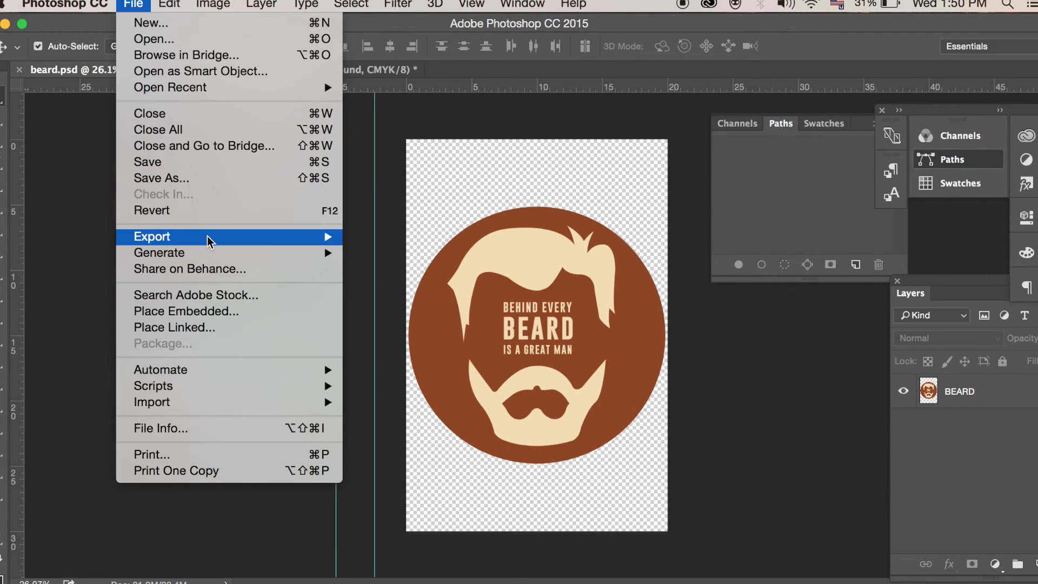
pyautogui.moveTo(207, 235)
pyautogui.click(448, 302)
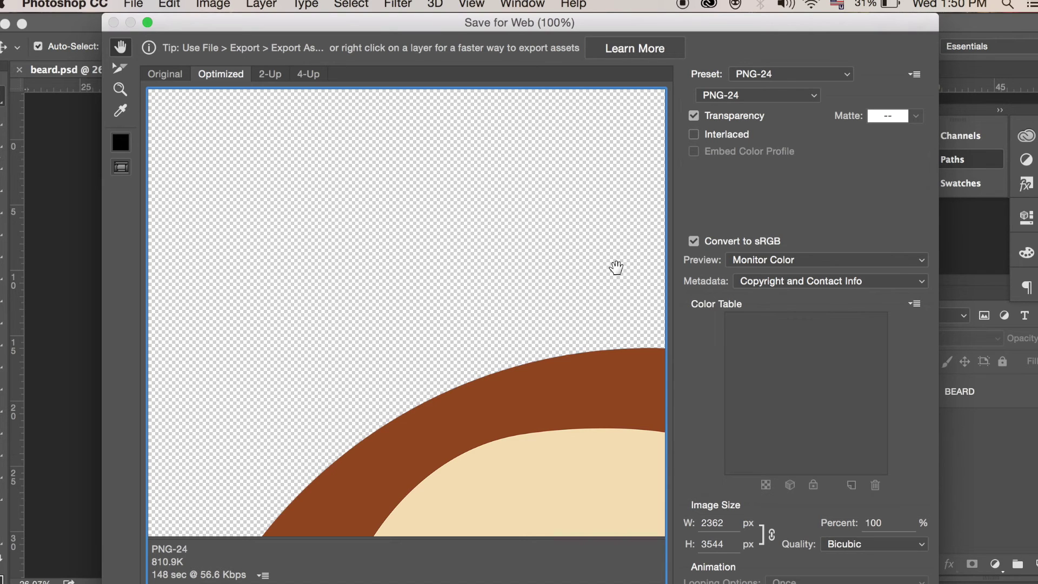
# Examine the transparent areas and edges of the artwork in the PNG-24 export preview, and review the available file formats
pyautogui.moveTo(546, 350); pyautogui.dragTo(474, 255)
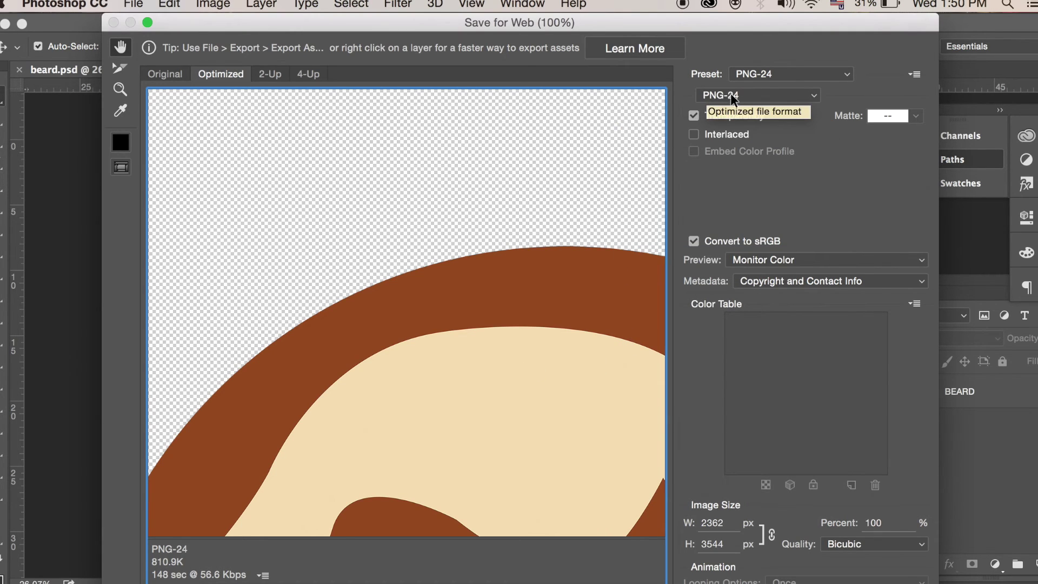
pyautogui.moveTo(544, 154); pyautogui.dragTo(570, 269)
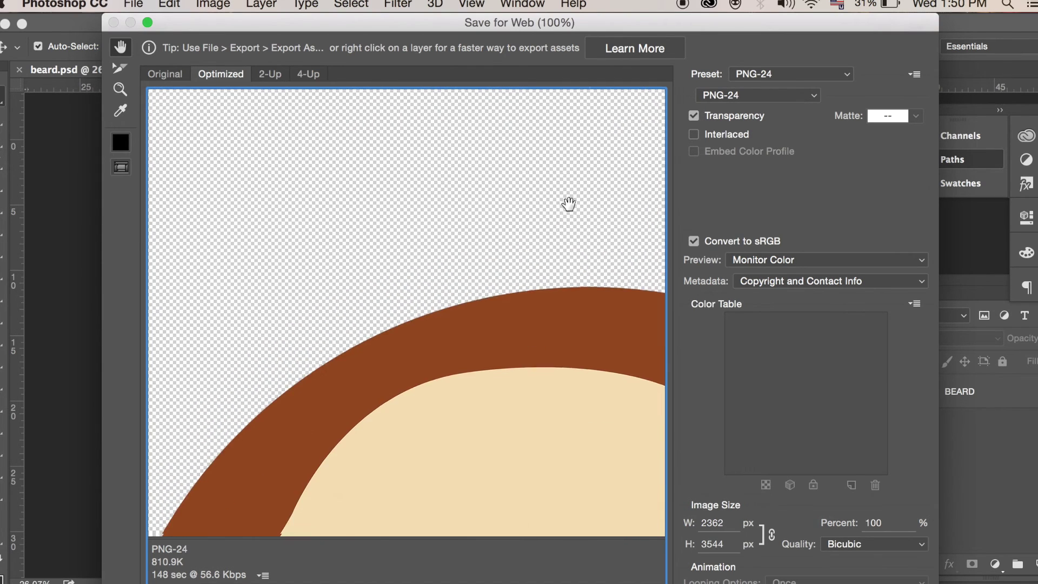
pyautogui.moveTo(568, 204); pyautogui.dragTo(519, 192)
pyautogui.moveTo(439, 313); pyautogui.dragTo(502, 199)
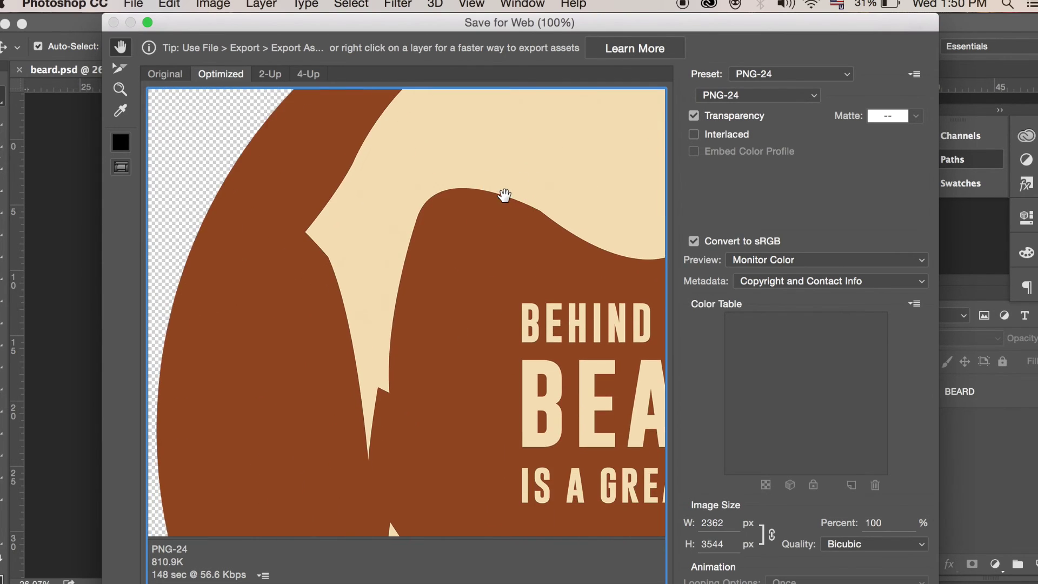
pyautogui.moveTo(471, 330); pyautogui.dragTo(479, 398)
pyautogui.moveTo(490, 270); pyautogui.dragTo(492, 351)
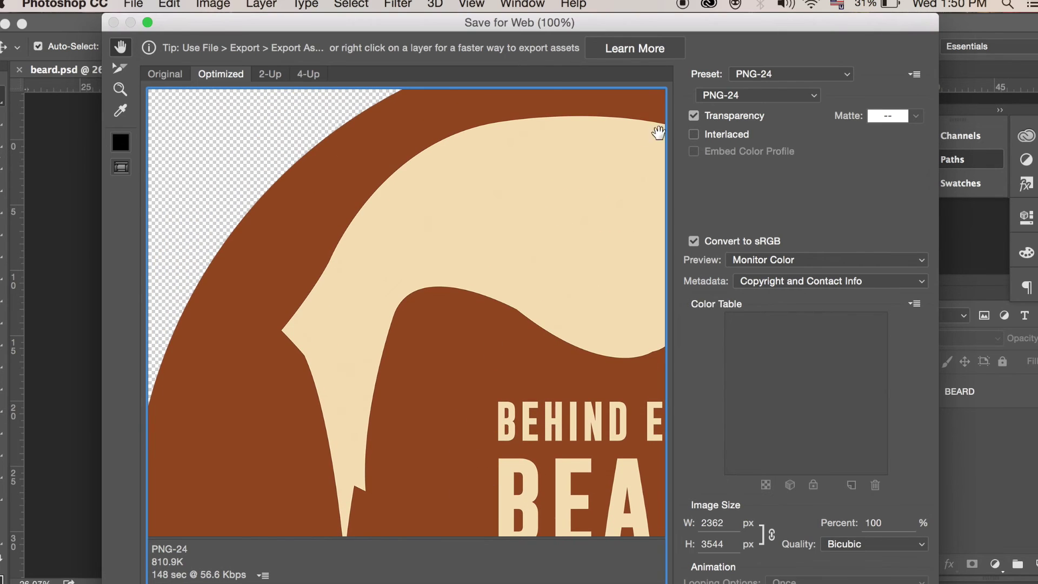
pyautogui.click(758, 95)
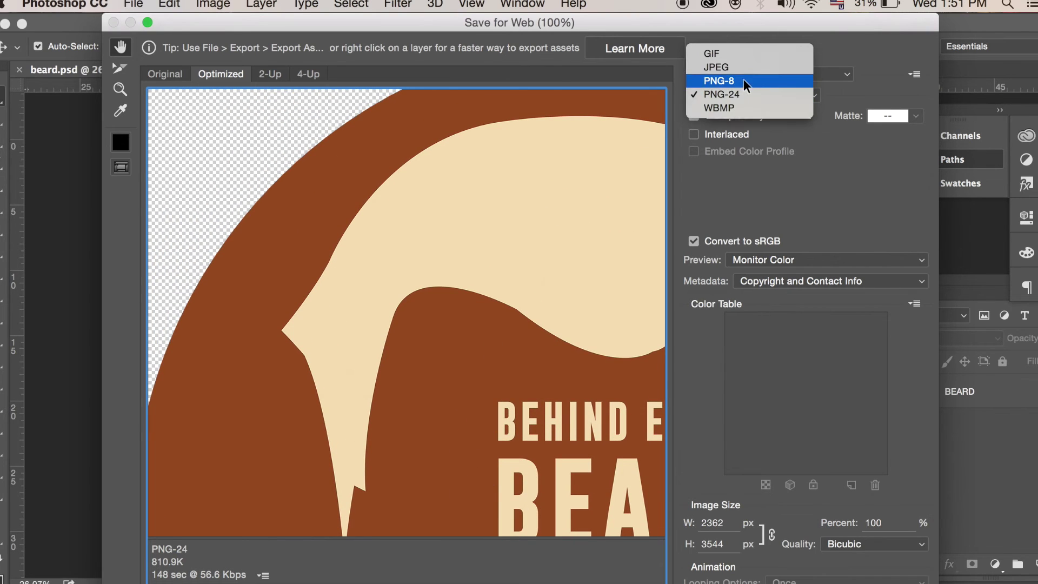
pyautogui.click(259, 177)
pyautogui.moveTo(259, 177); pyautogui.dragTo(397, 288)
pyautogui.scroll(-10, 396, 288)
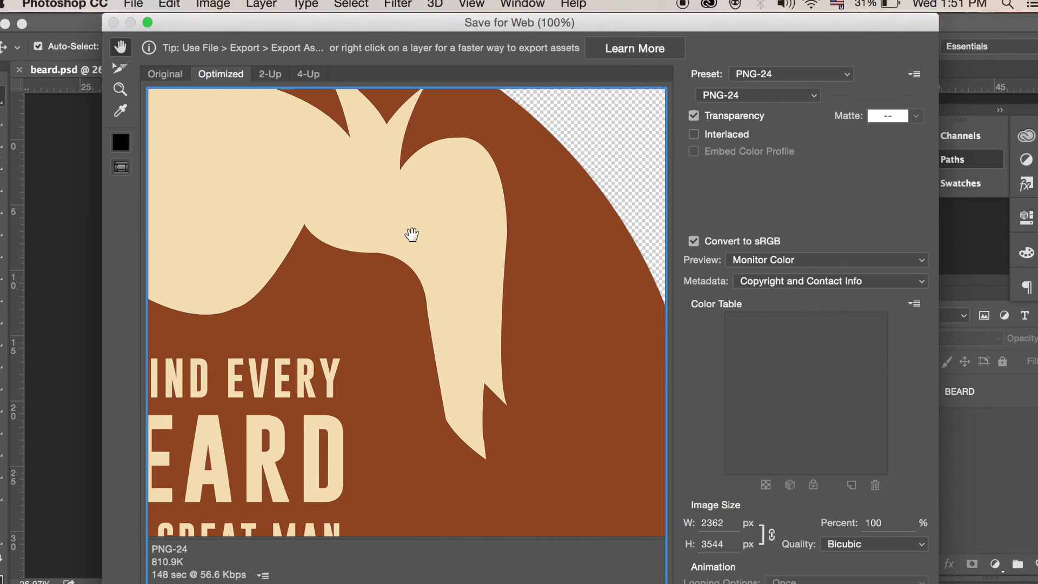
pyautogui.scroll(-3, 373, 283)
pyautogui.hscroll(-6, 373, 282)
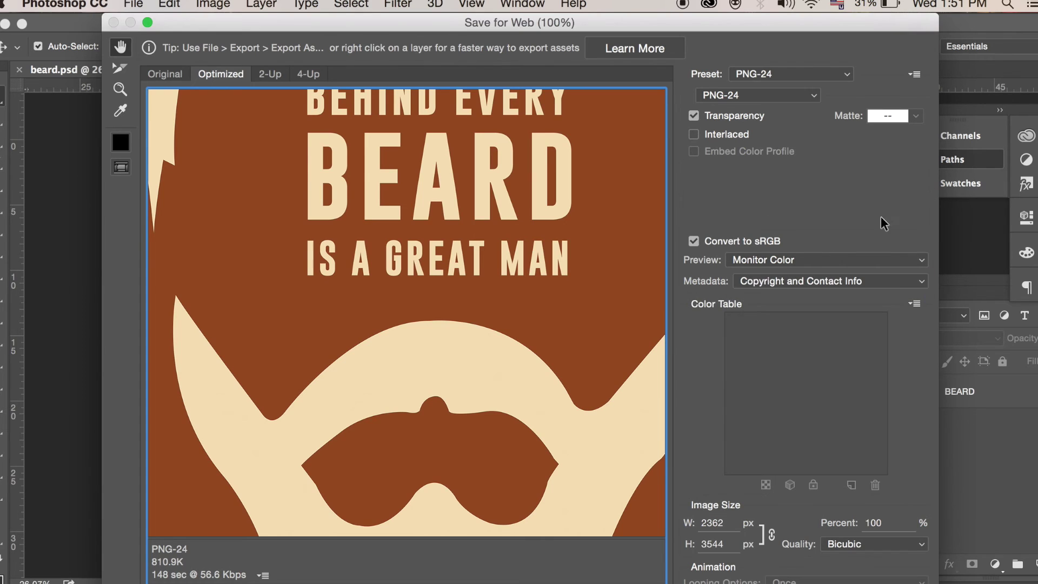
# Save the transparent PNG-24 export as beard.png in the You Tube folder
pyautogui.moveTo(612, 17)
pyautogui.mouseDown()
pyautogui.moveTo(610, 106)
pyautogui.moveTo(609, 31)
pyautogui.mouseUp()
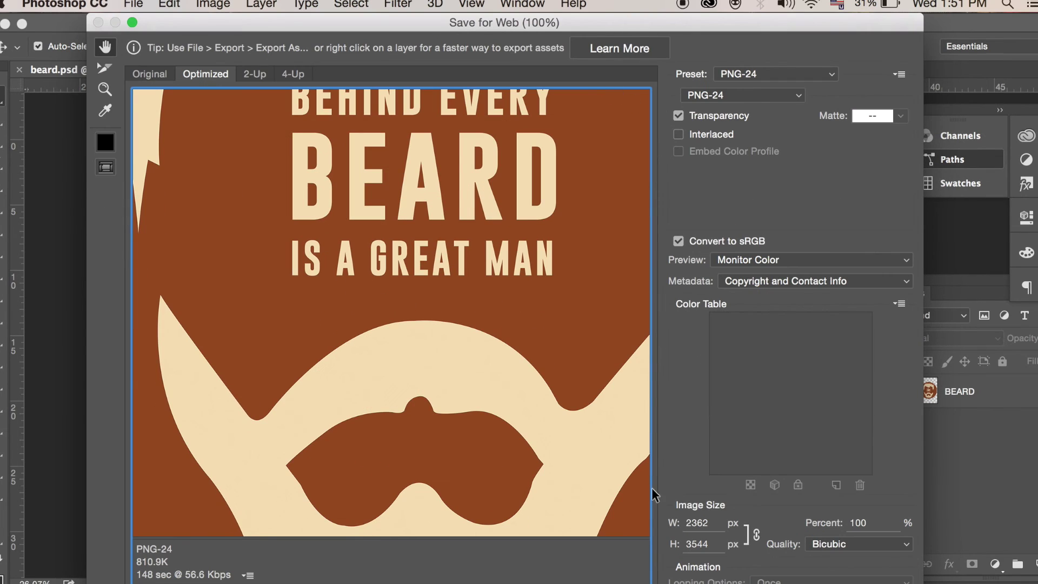
pyautogui.press('Return')
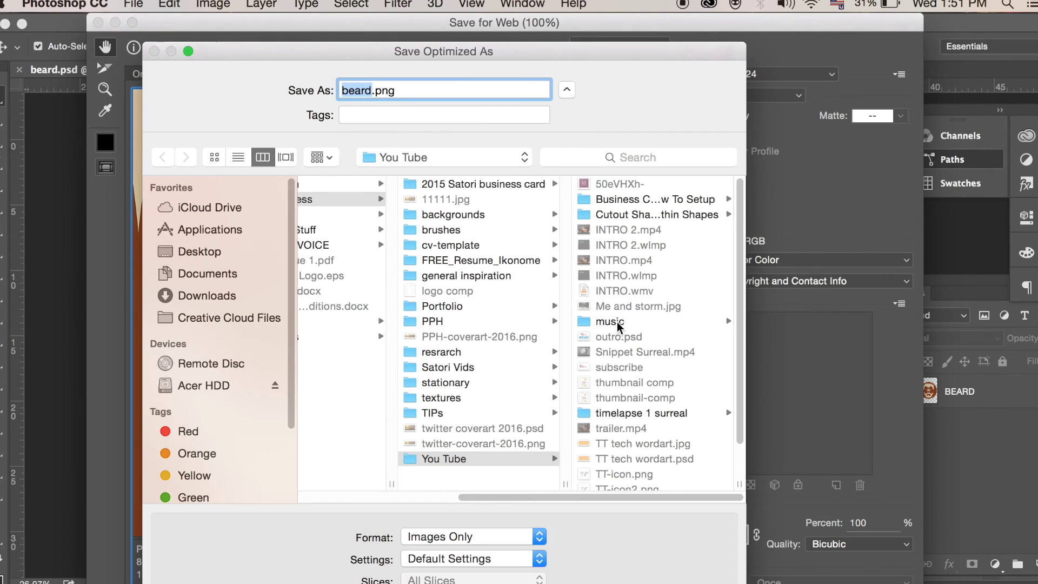
pyautogui.press('Return')
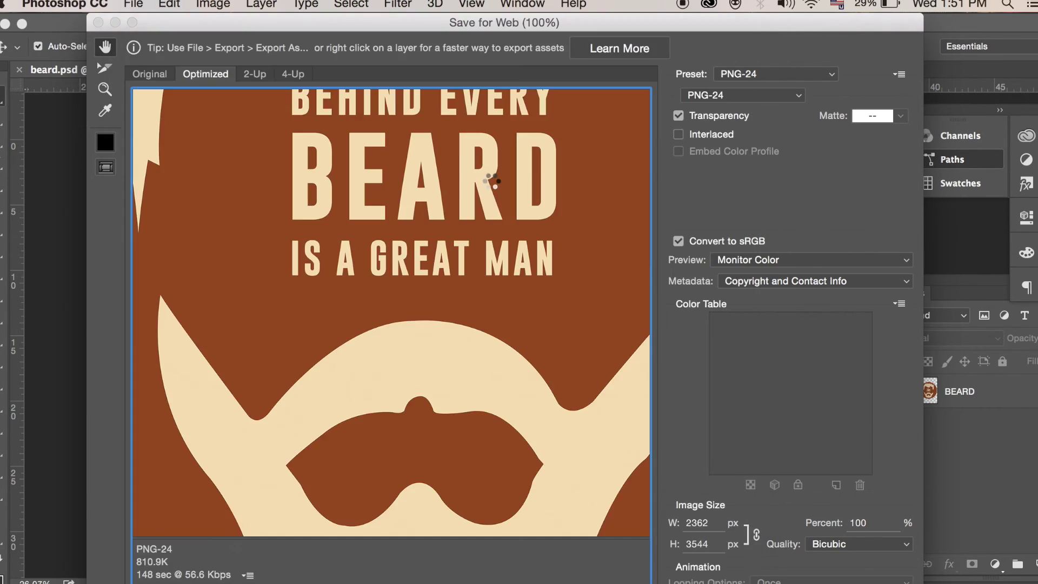